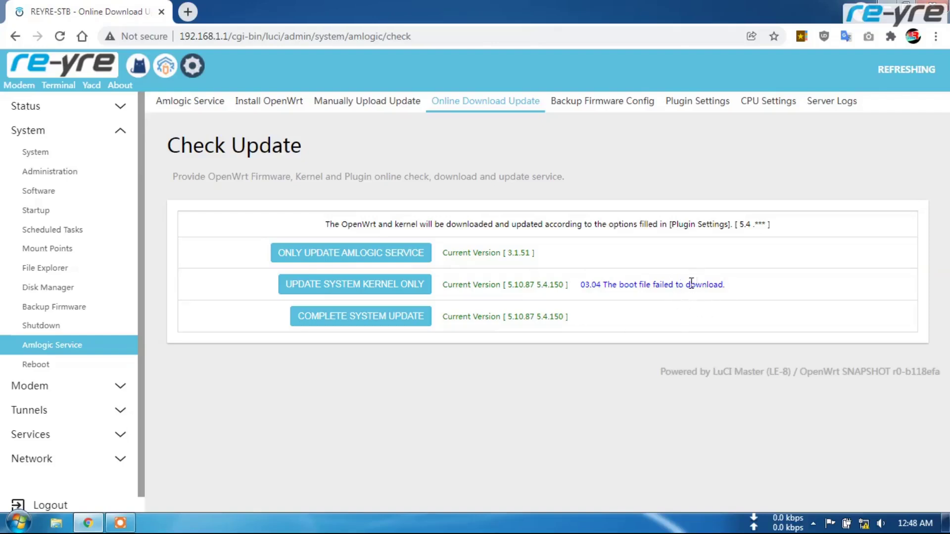
Open the Amlogic Service manual upload page and check which local files are available to upload
left_click(370, 104)
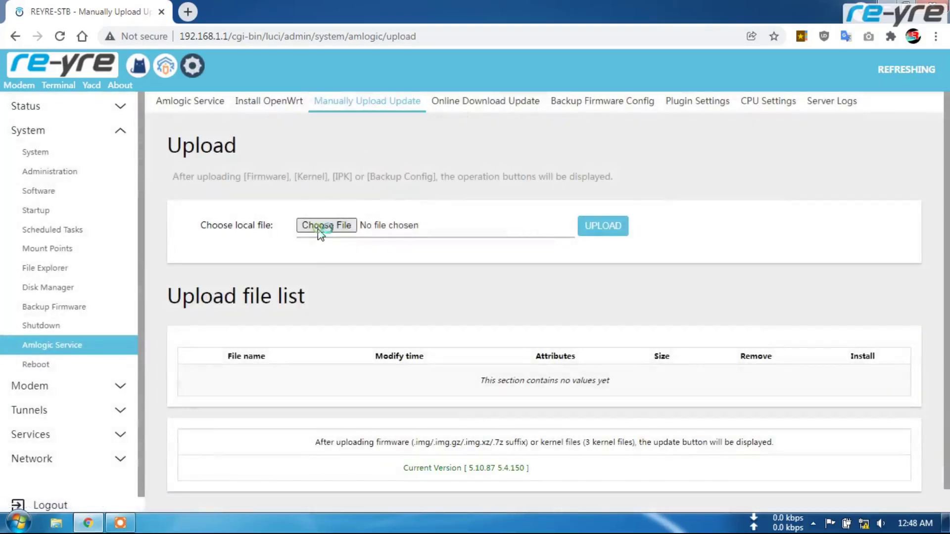
left_click(318, 227)
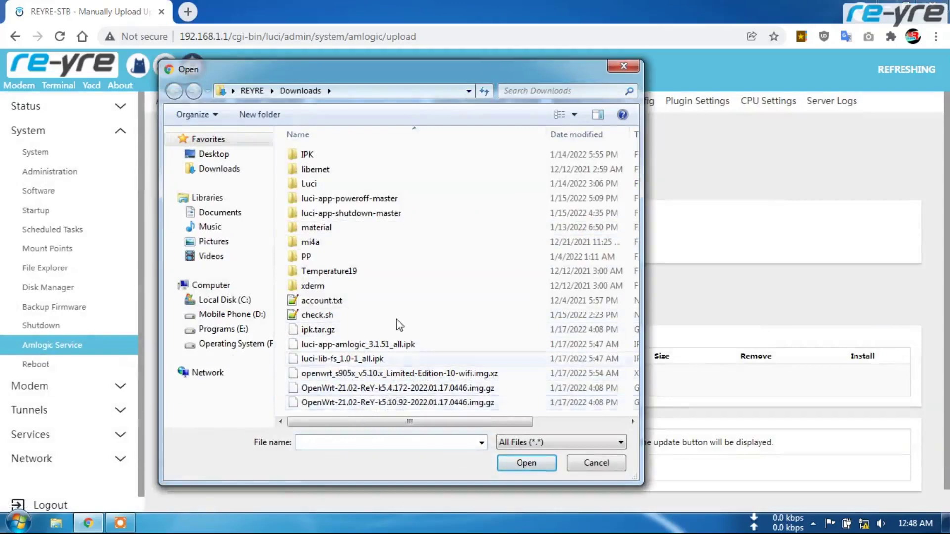
left_click(616, 463)
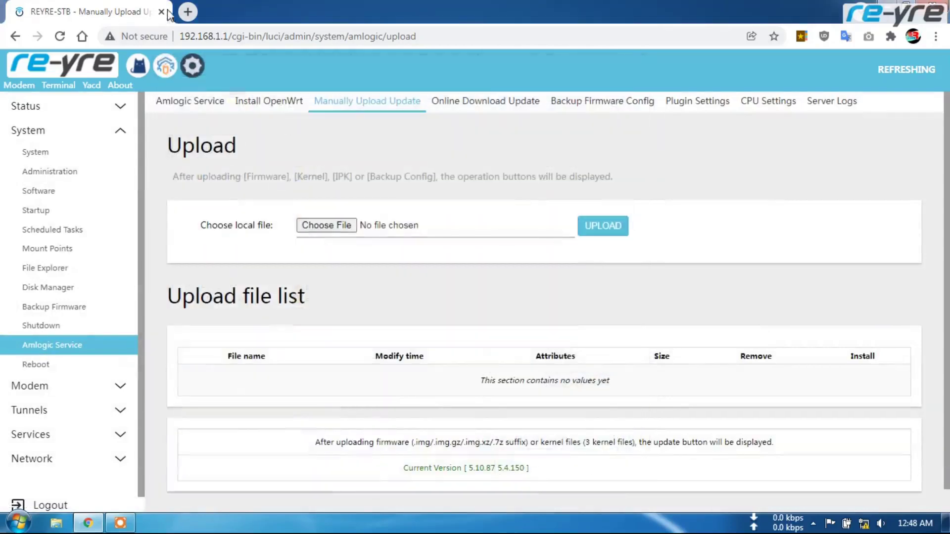
Search the web for ophub in a new tab and open the ophub GitHub profile
left_click(196, 17)
type("o")
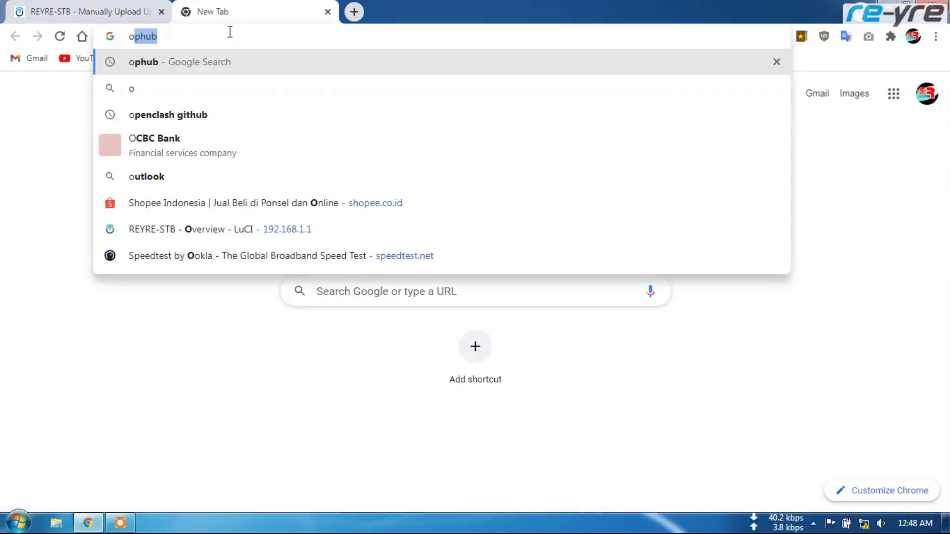
type("phub")
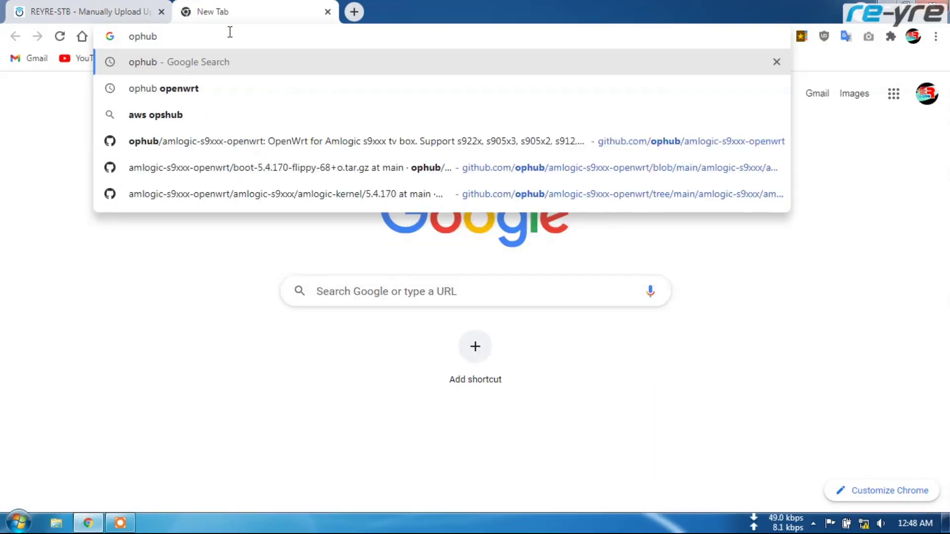
key("Return")
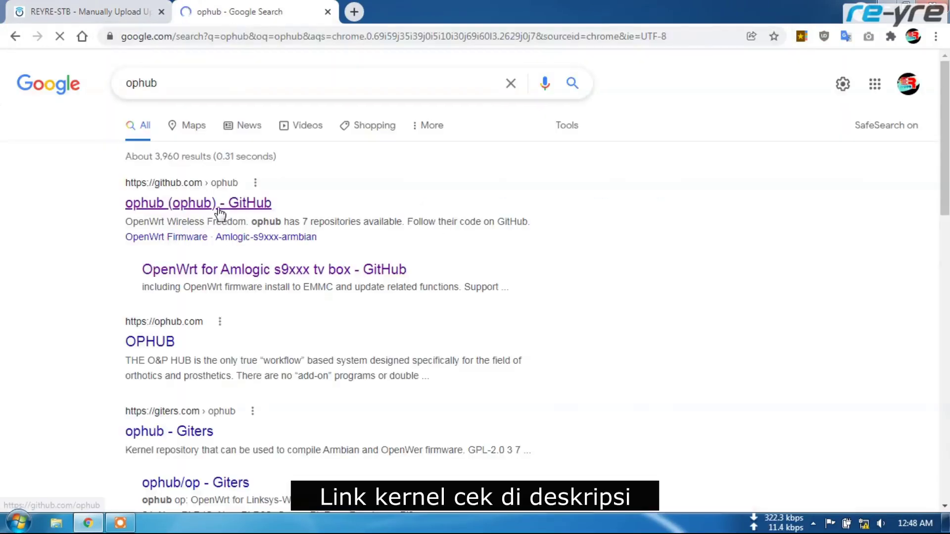
left_click(219, 210)
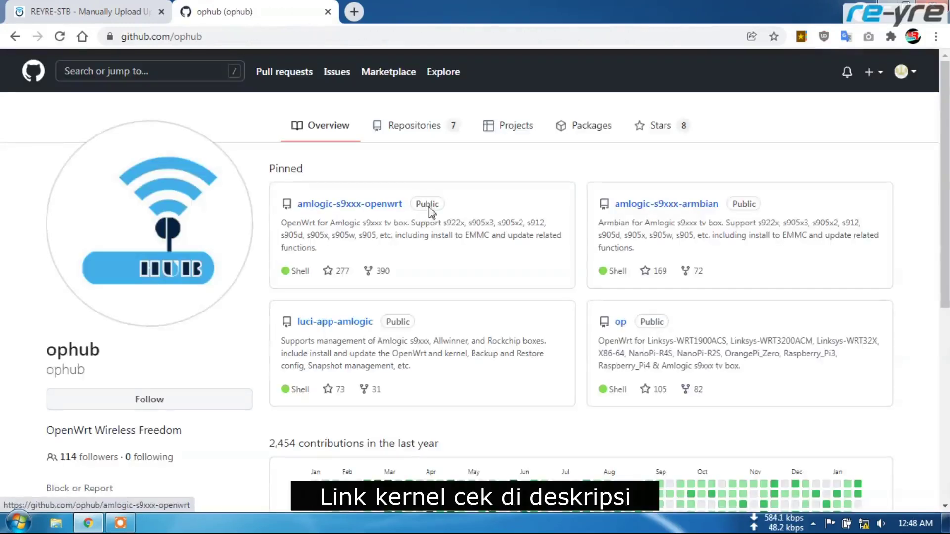
Go to the pub/stable/5.4.172 folder of ophub's kernel repository
left_click(422, 128)
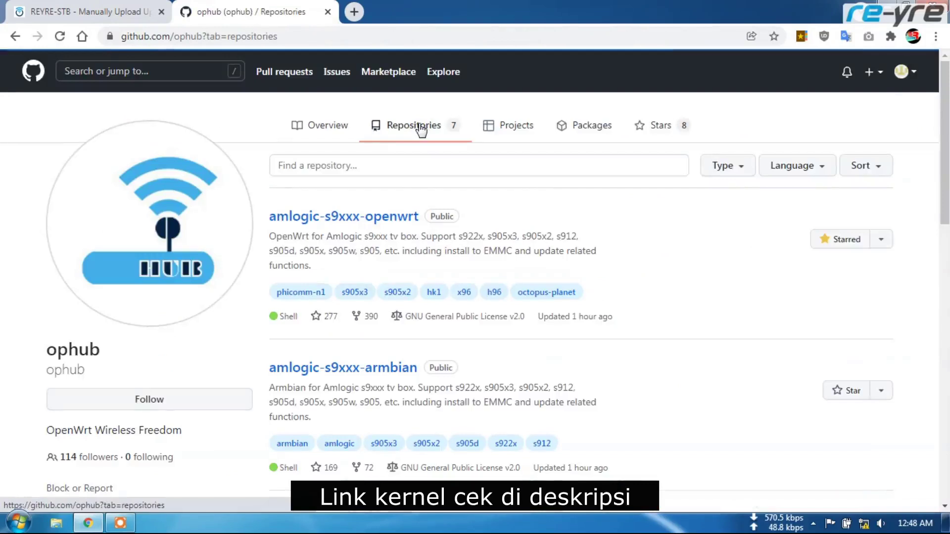
scroll(490, 219, "down", 8)
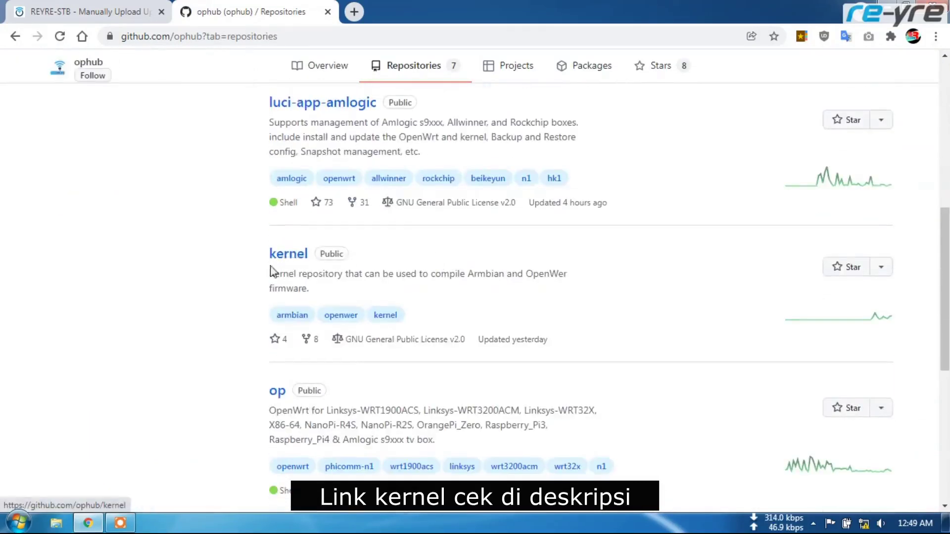
left_click(290, 256)
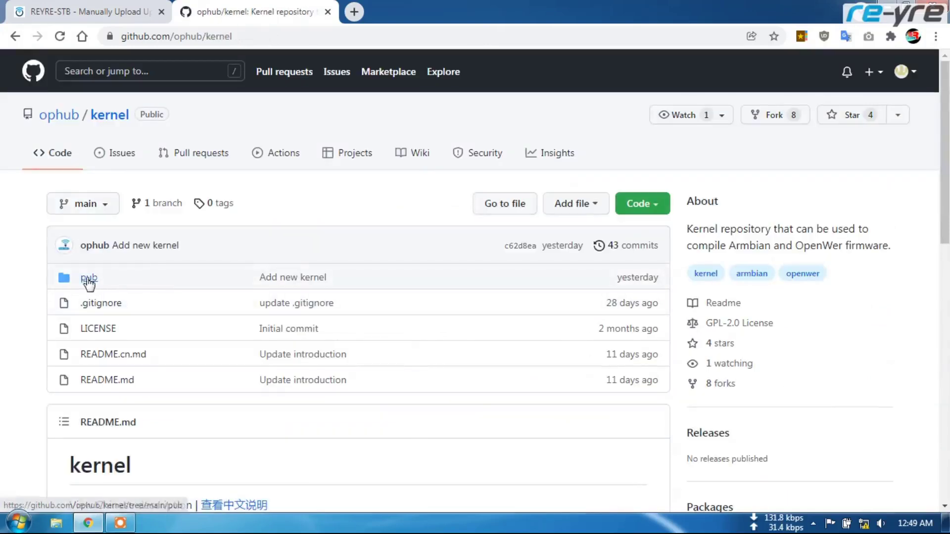
left_click(88, 281)
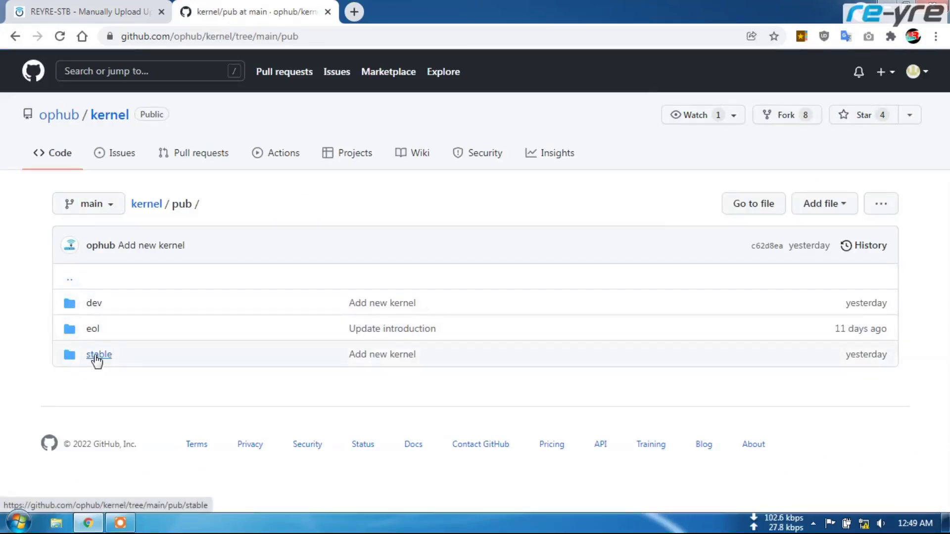
left_click(97, 360)
scroll(22, 332, "down", 4)
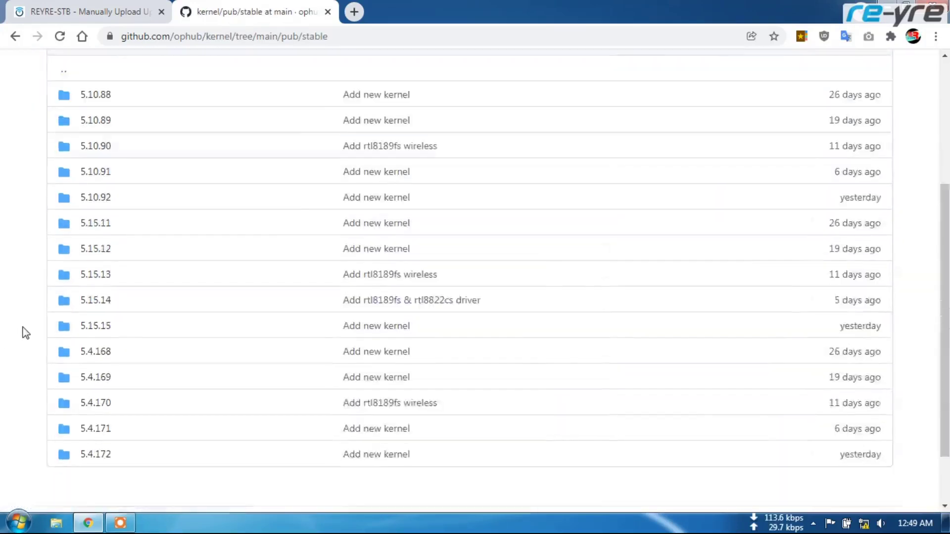
scroll(22, 332, "down", 2)
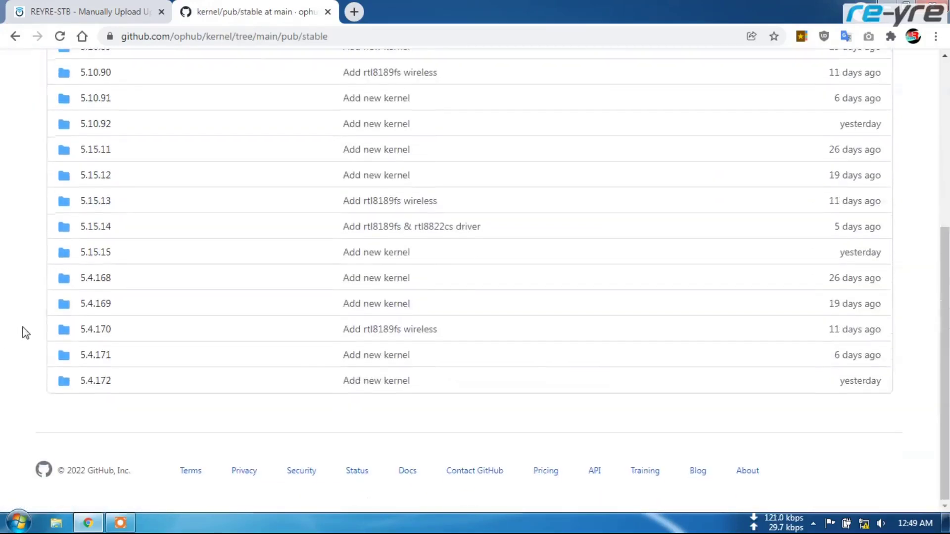
left_click(95, 381)
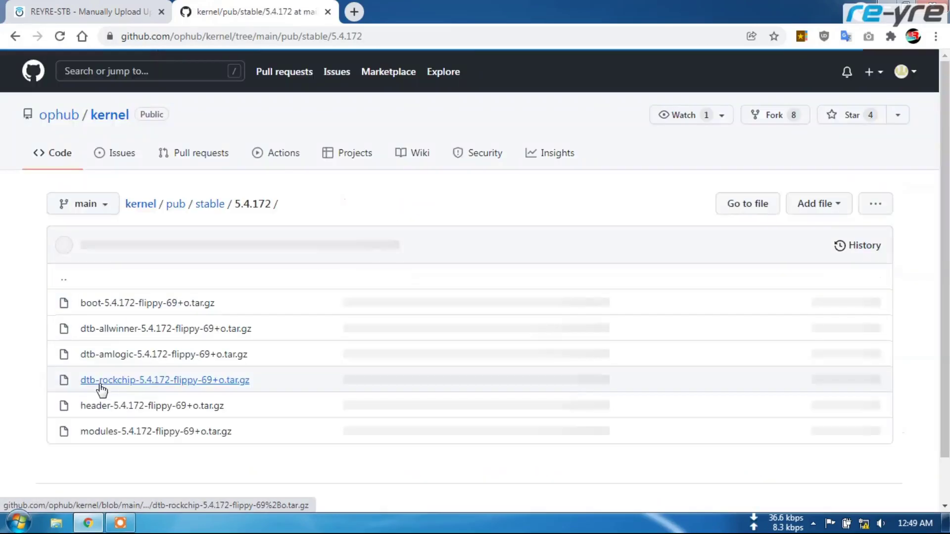
Open the boot, dtb-amlogic and modules archives of kernel 5.4.172 in separate tabs and close the folder listing
right_click(113, 303)
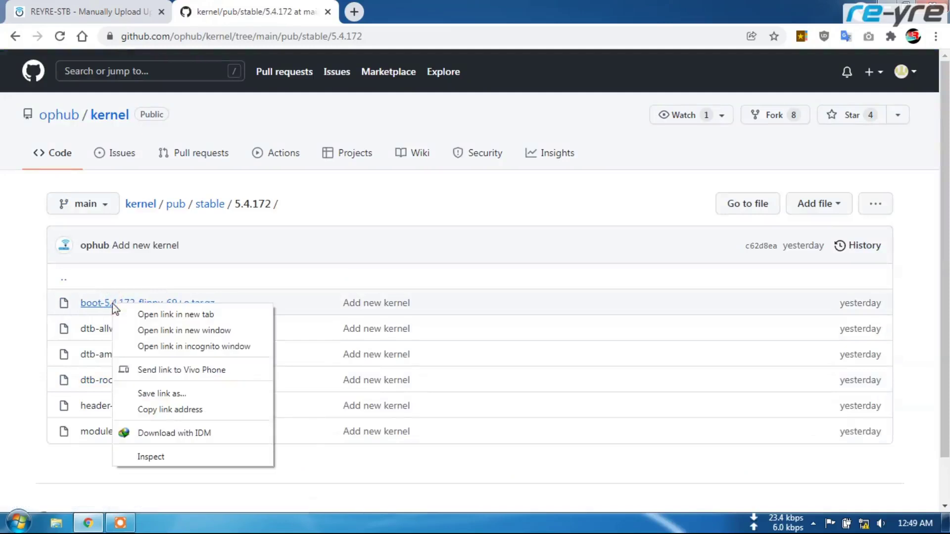
left_click(138, 314)
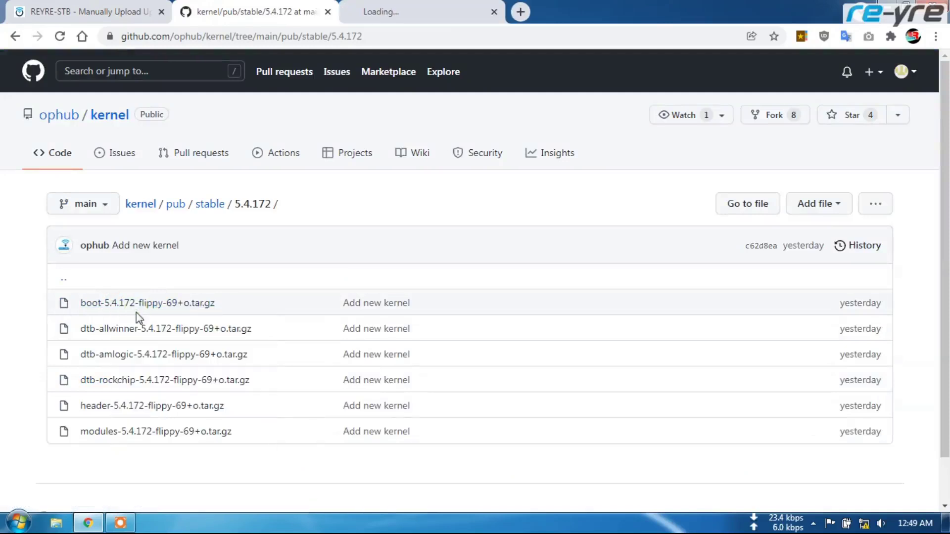
right_click(122, 359)
left_click(182, 203)
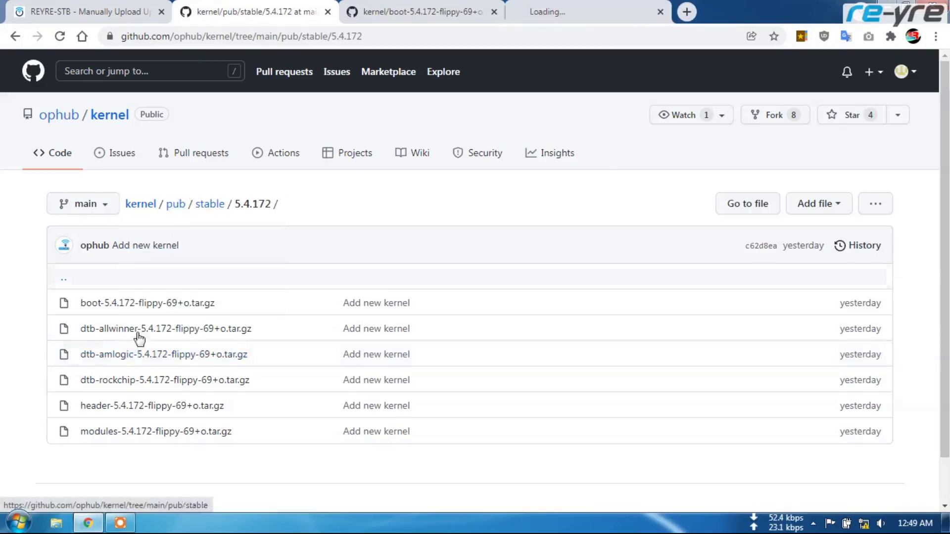
right_click(132, 435)
left_click(201, 277)
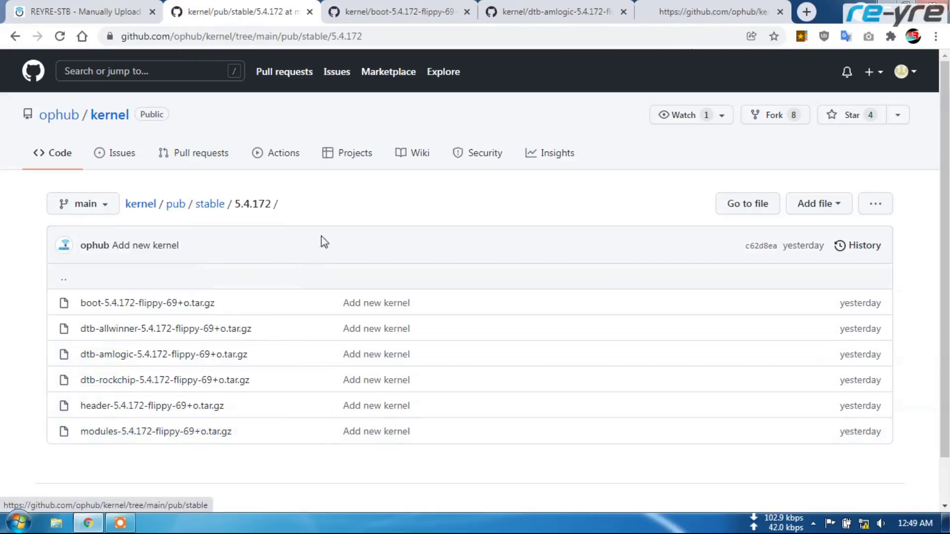
left_click(309, 12)
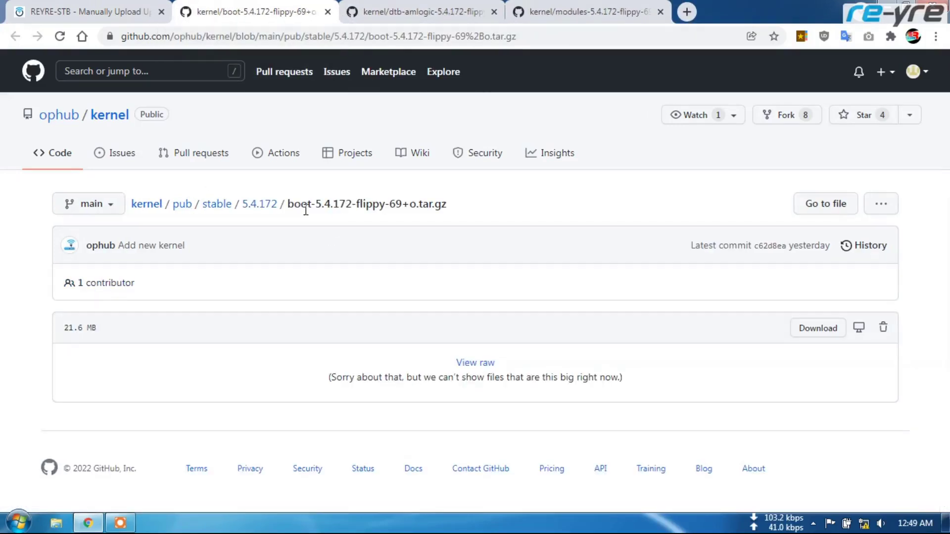
Download boot-5.4.172-flippy-69+o.tar.gz and dtb-amlogic-5.4.172-flippy-69+o.tar.gz to the Downloads folder
left_click(805, 326)
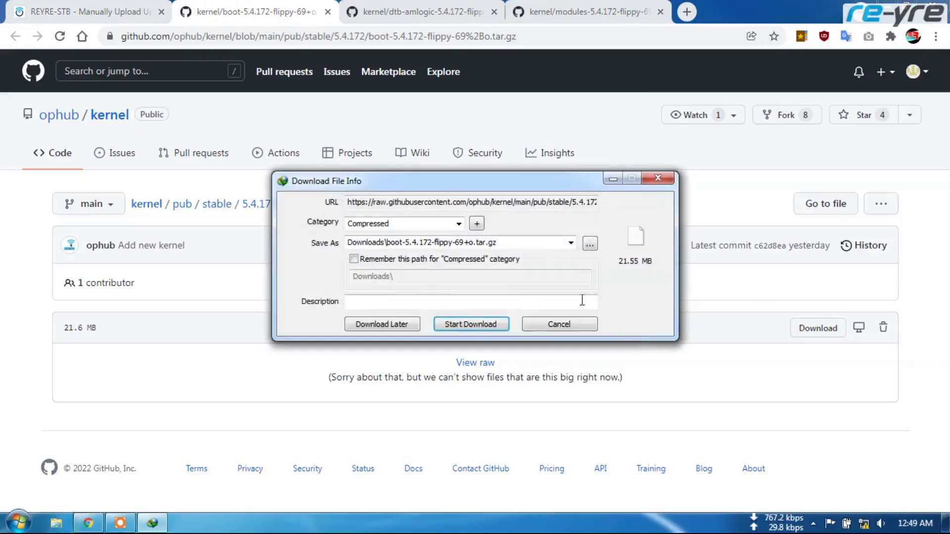
left_click(476, 325)
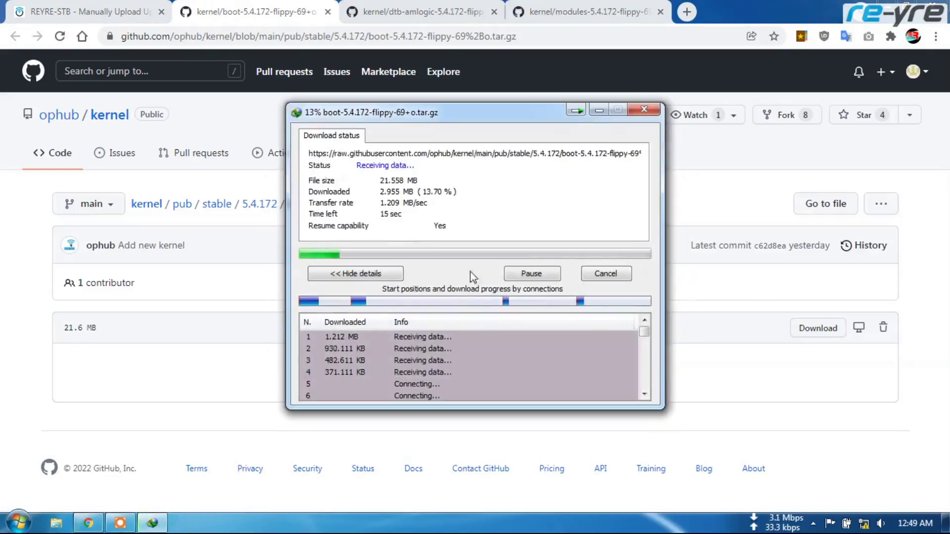
left_click(421, 12)
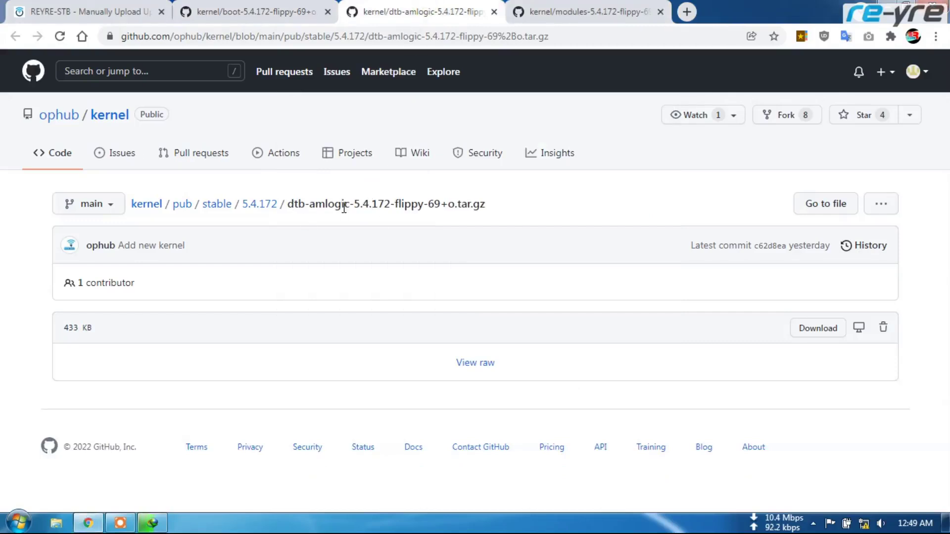
left_click(814, 327)
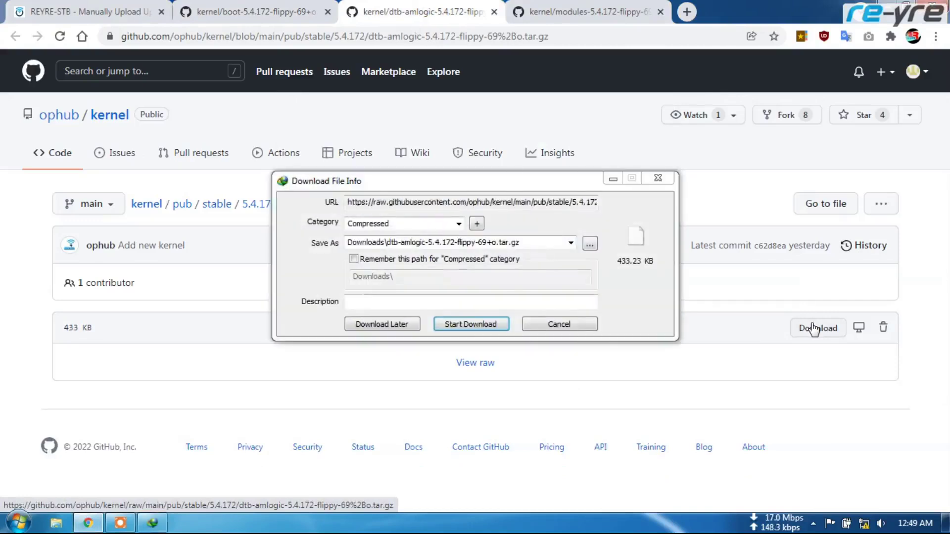
left_click(468, 322)
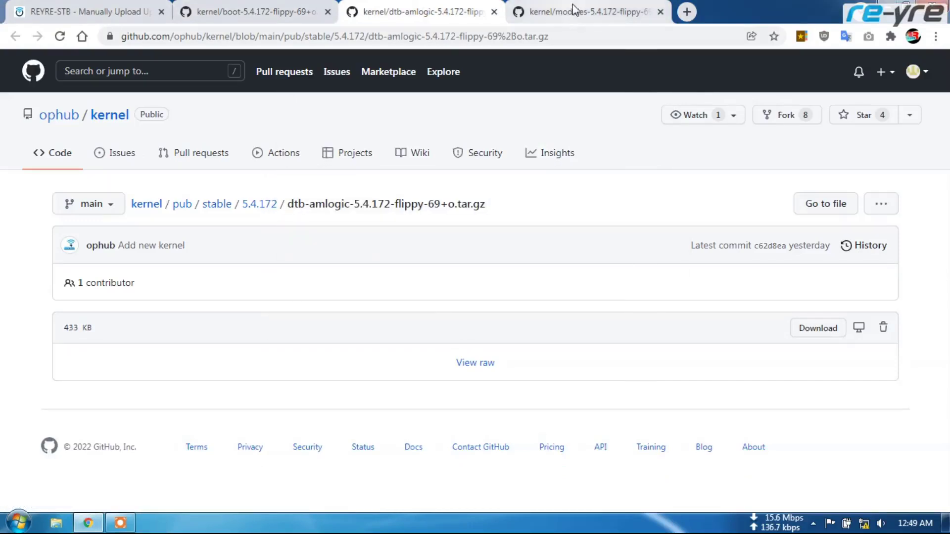
Download modules-5.4.172-flippy-69+o.tar.gz to the Downloads folder and close the three GitHub tabs
left_click(574, 10)
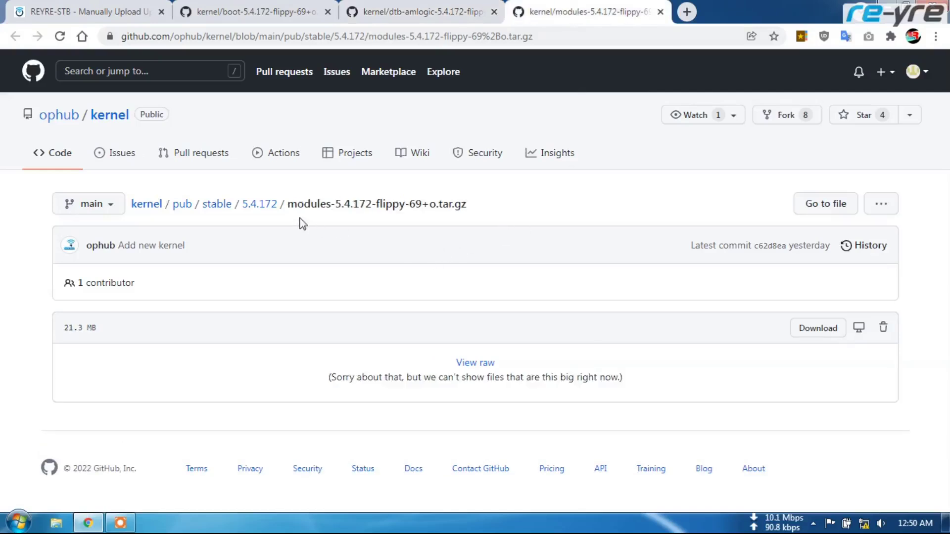
left_click(832, 331)
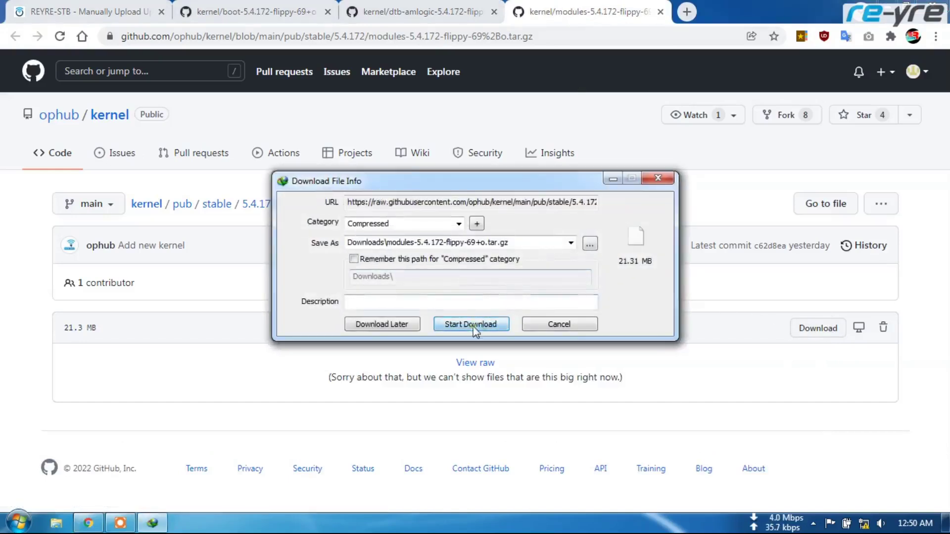
left_click(497, 321)
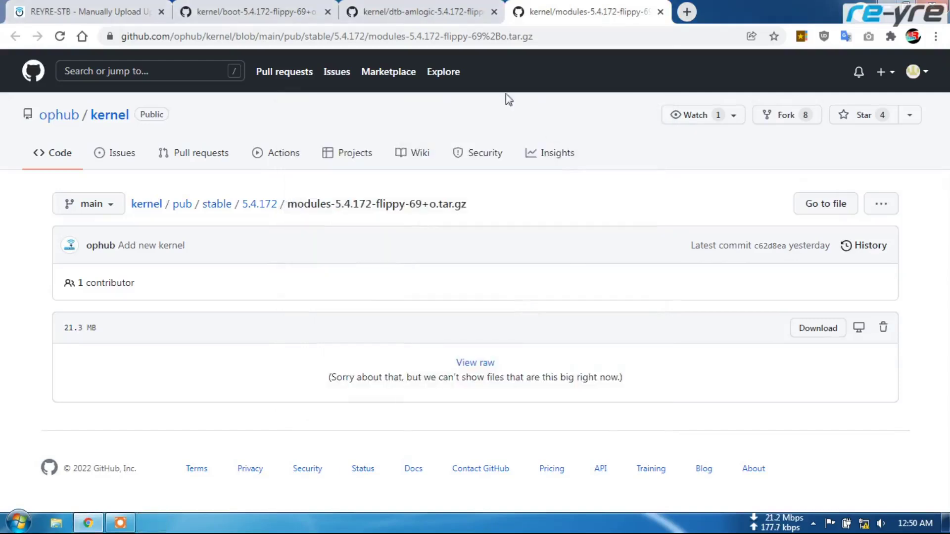
left_click(328, 11)
left_click(328, 11)
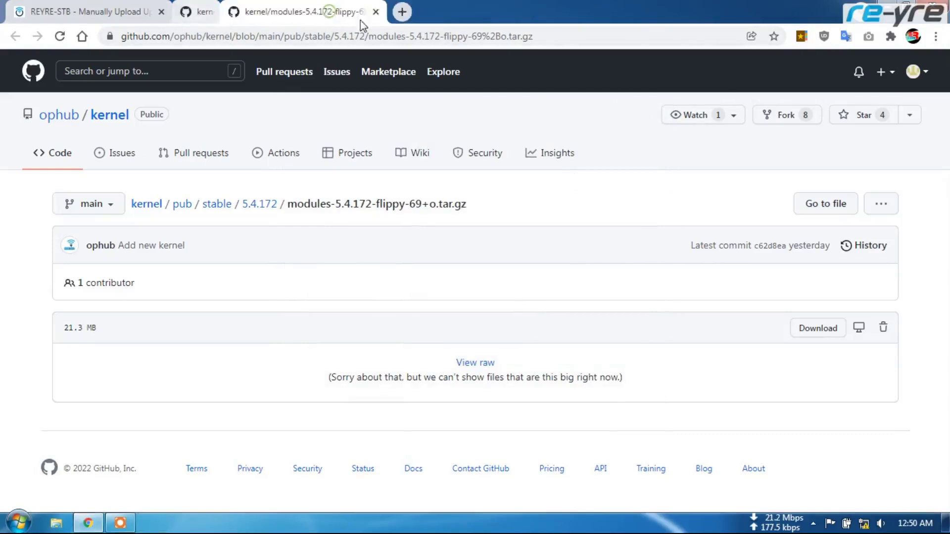
left_click(328, 11)
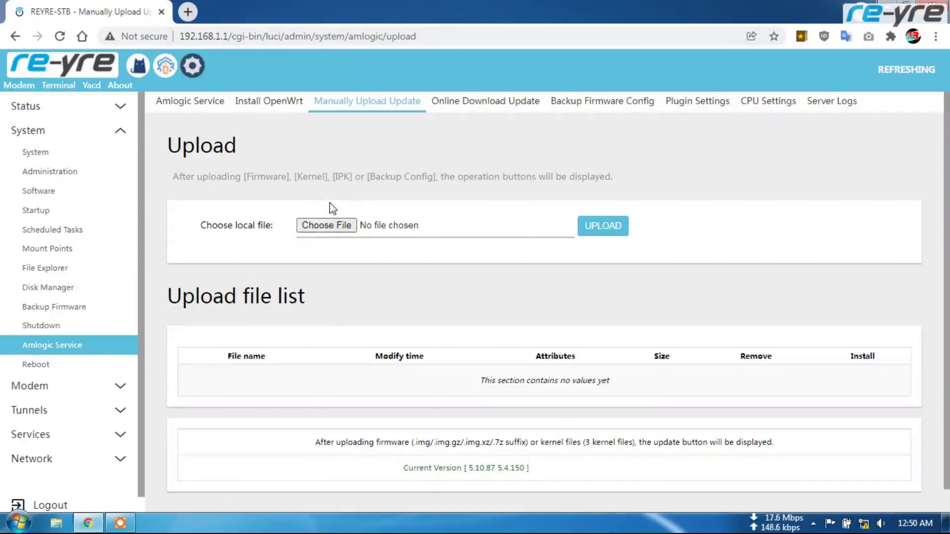
Try to upload boot-5.4.172-flippy-69+o.tar.gz through the Amlogic Service manual upload page
left_click(376, 108)
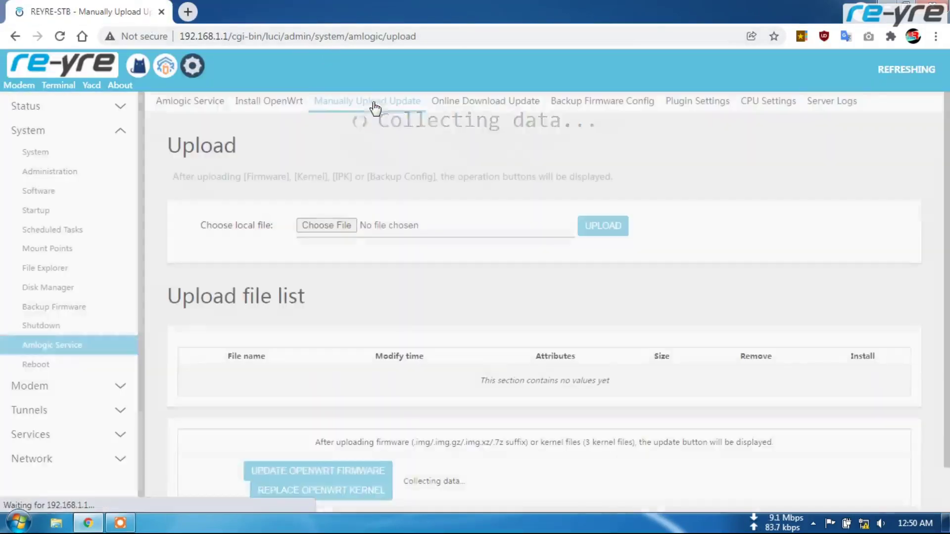
left_click(341, 227)
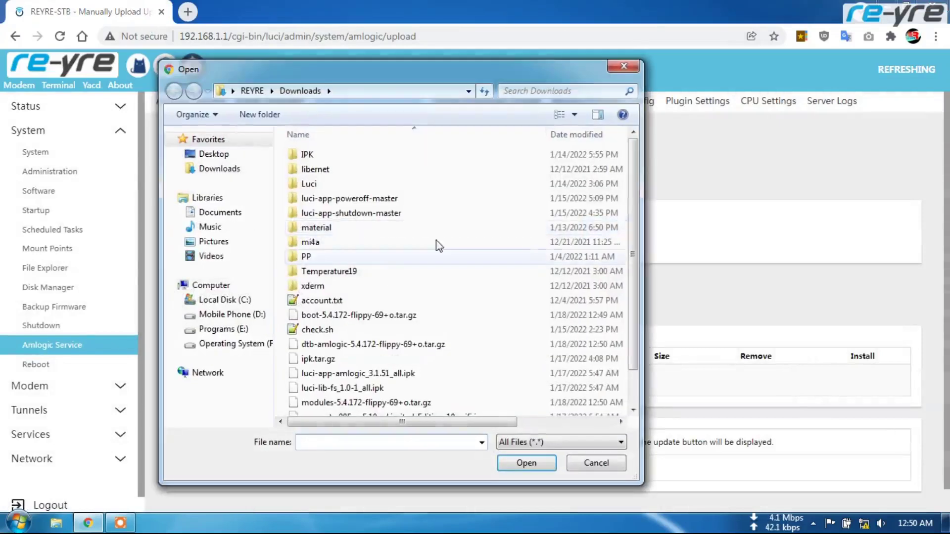
left_click(361, 317)
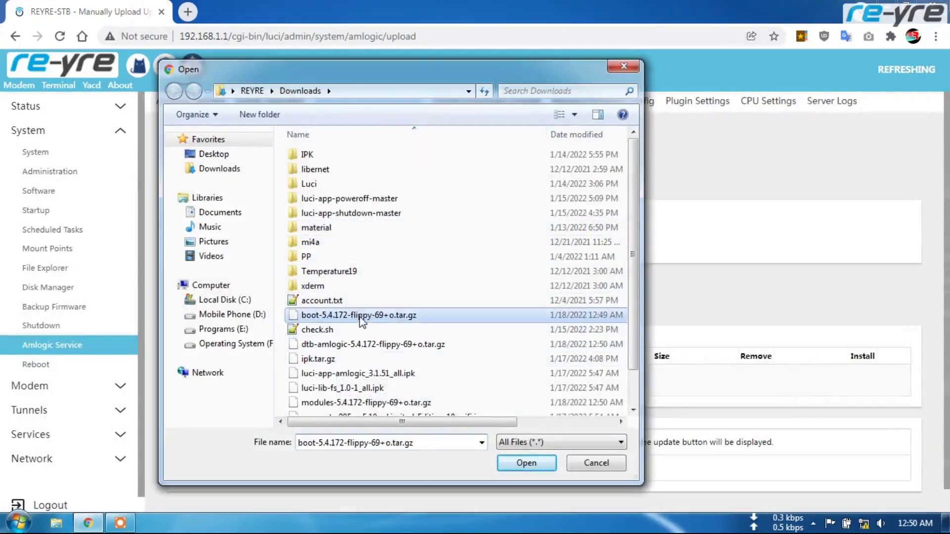
left_click(526, 463)
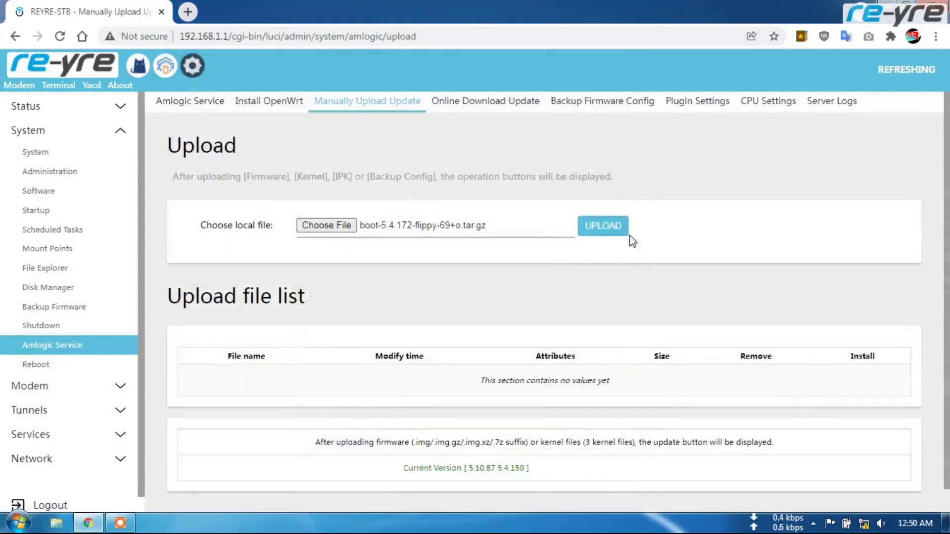
left_click(605, 228)
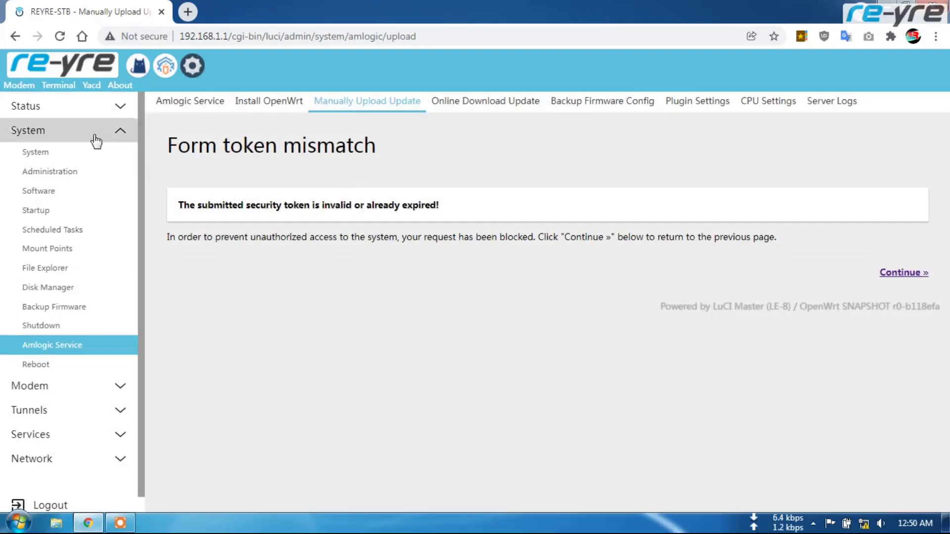
Open the mnt/mmcblk1p4 folder in the router's File Explorer
left_click(53, 269)
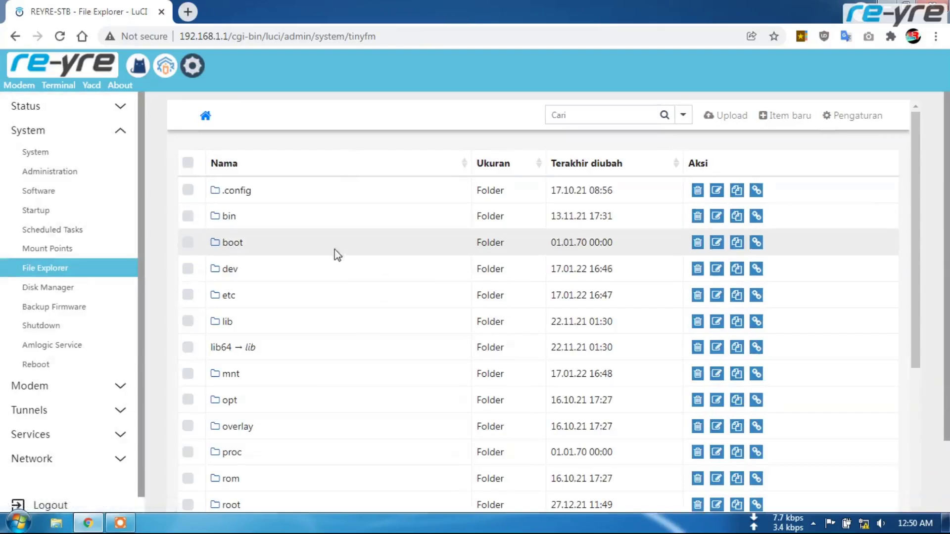
scroll(332, 239, "down", 3)
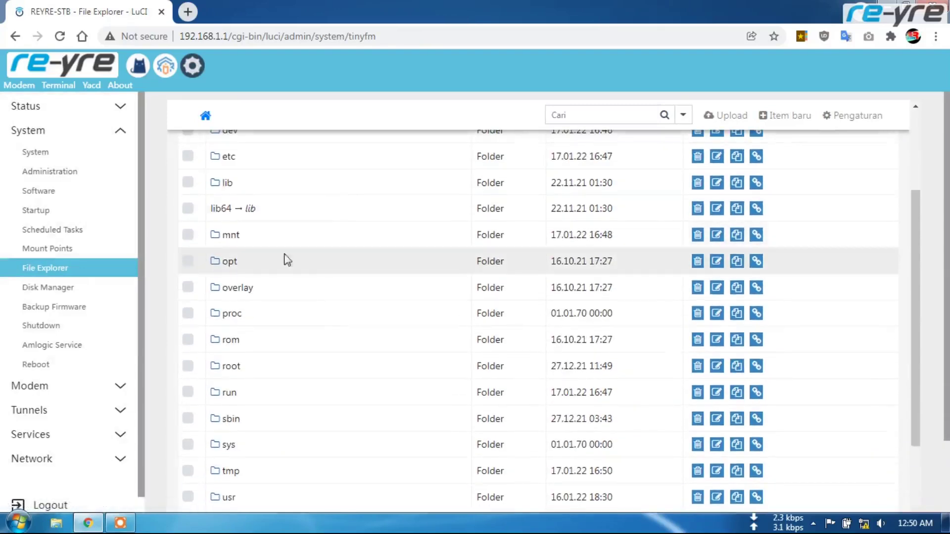
left_click(230, 236)
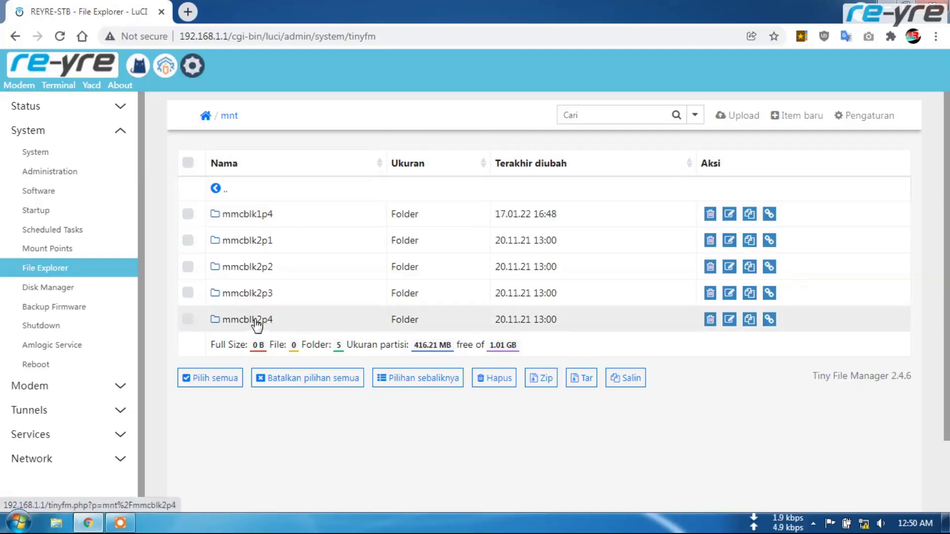
left_click(257, 217)
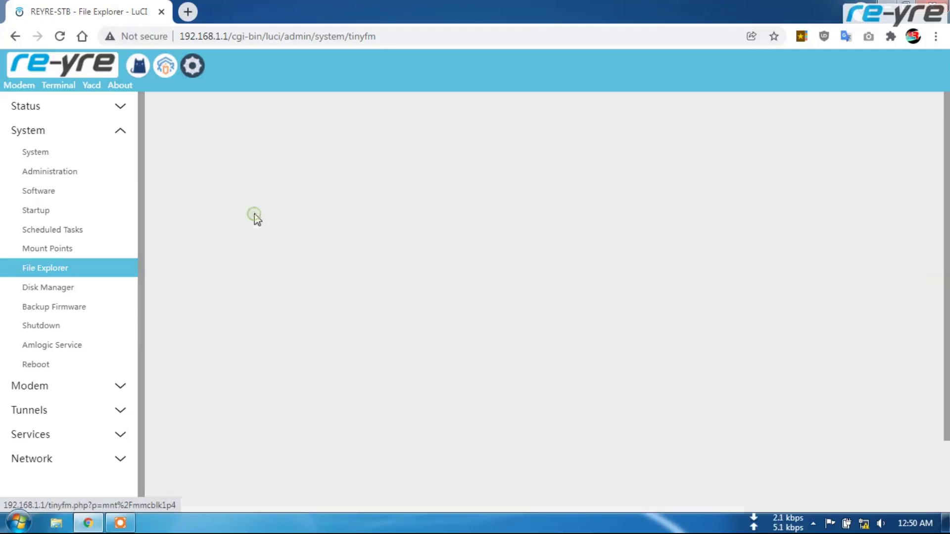
Upload the boot, dtb-amlogic and modules archives of kernel 5.4.172-flippy-69+o from Downloads to mnt/mmcblk1p4
left_click(752, 120)
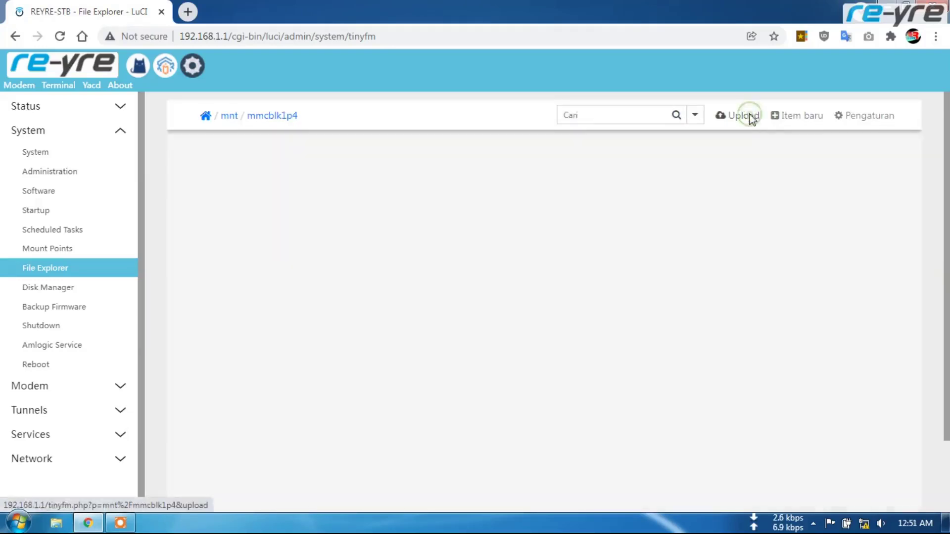
left_click(491, 273)
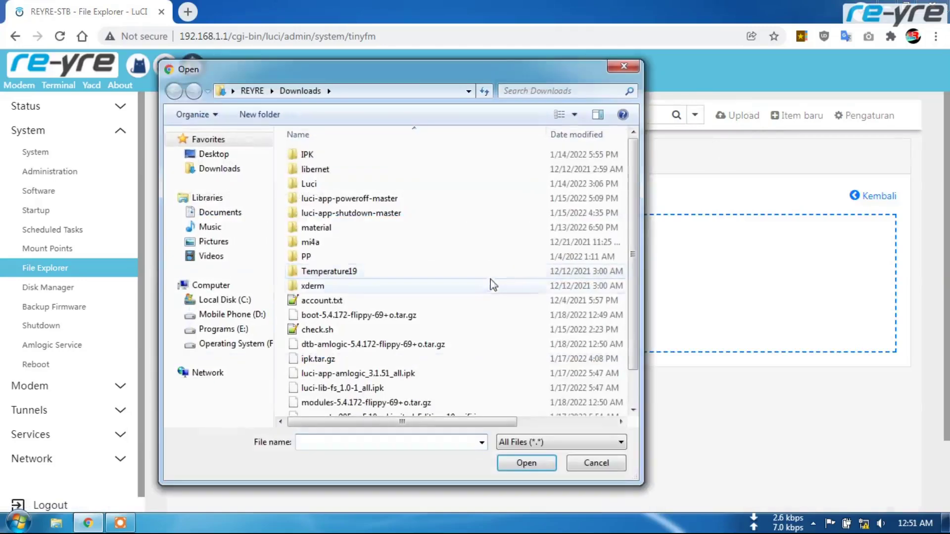
left_click(346, 317)
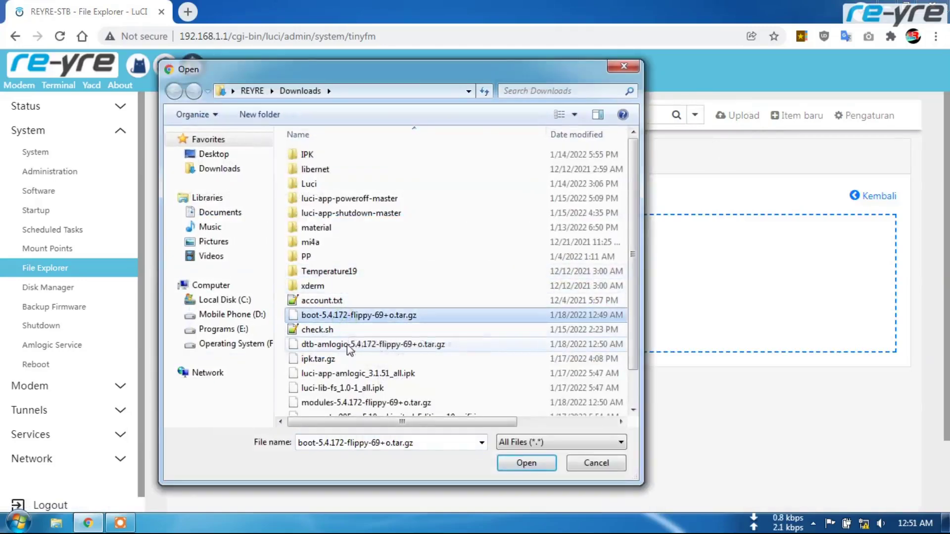
left_click(347, 344, "ctrl")
left_click(328, 403, "ctrl")
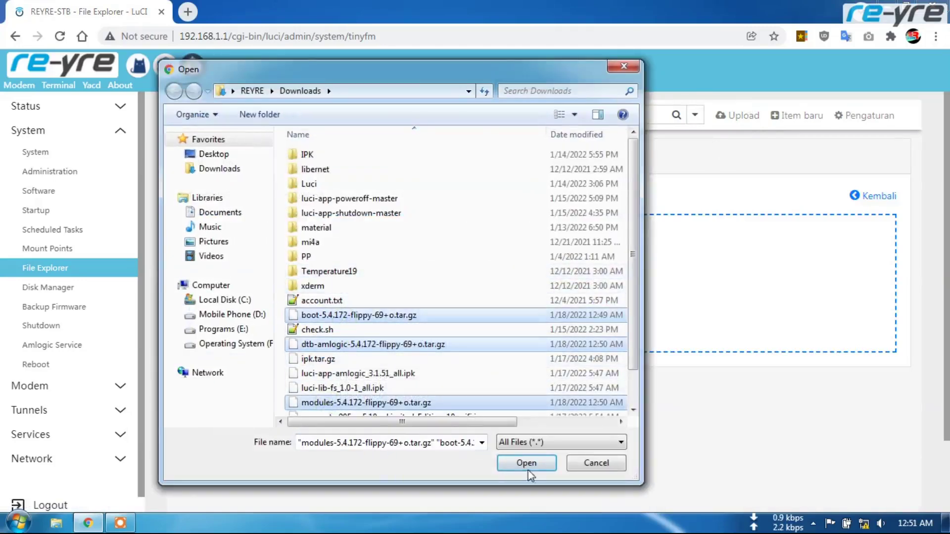
left_click(527, 463)
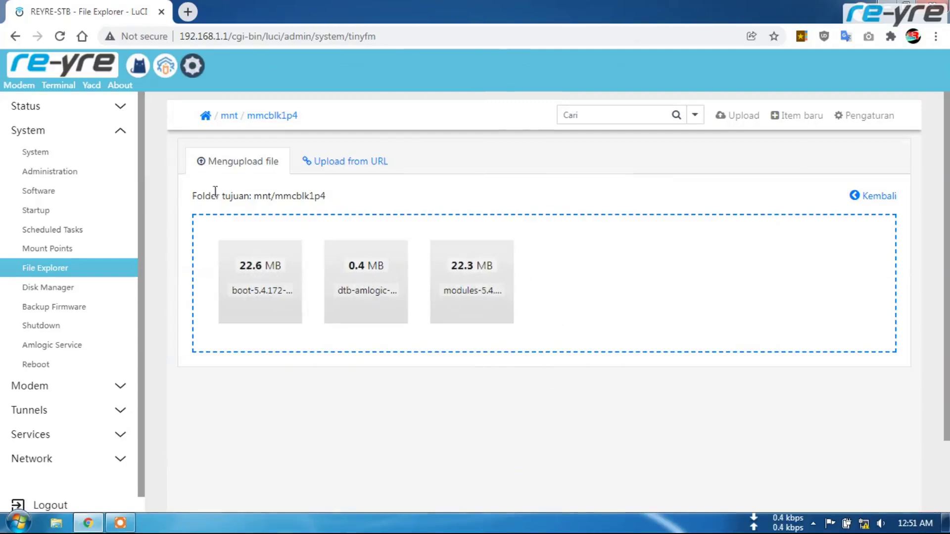
Replace the OpenWrt kernel with the three uploaded 5.4.172 files through the Amlogic Service manual update page
left_click(66, 349)
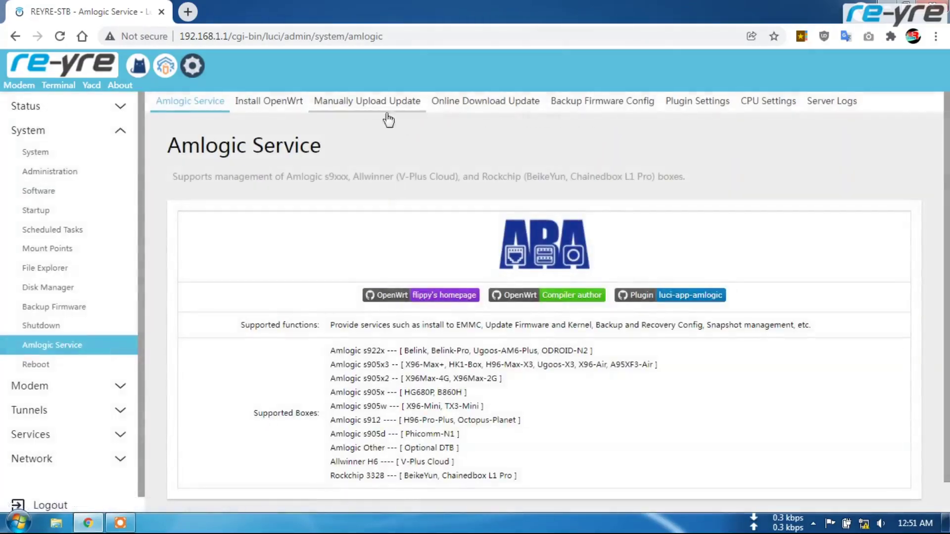
left_click(365, 101)
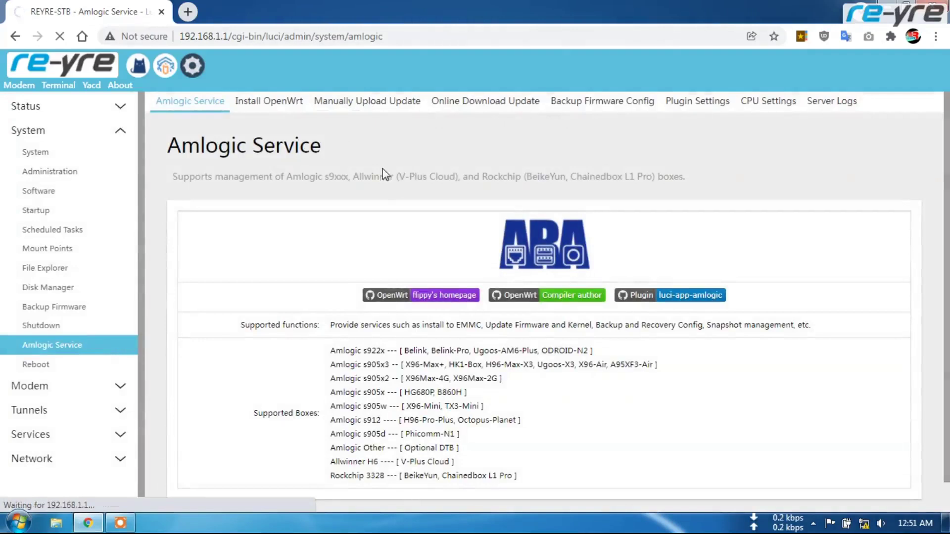
left_click(363, 103)
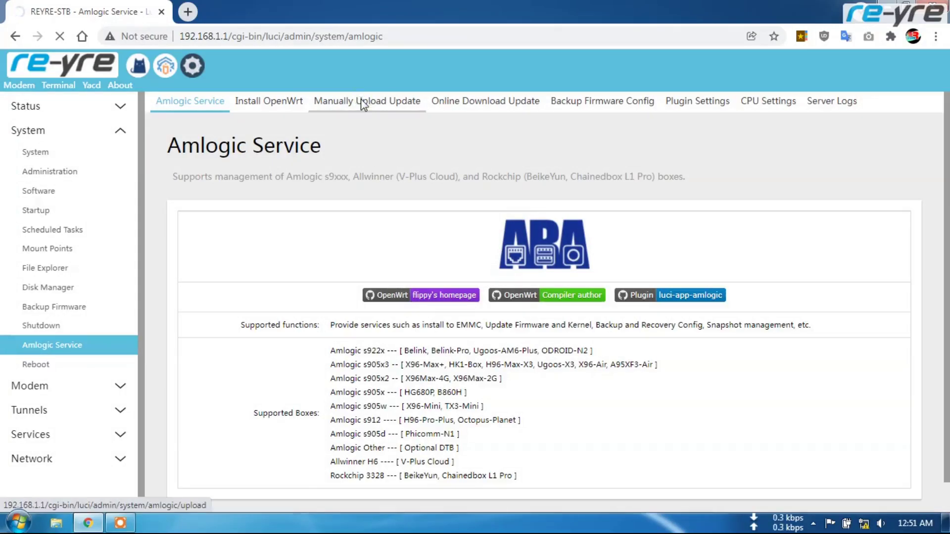
scroll(444, 280, "down", 3)
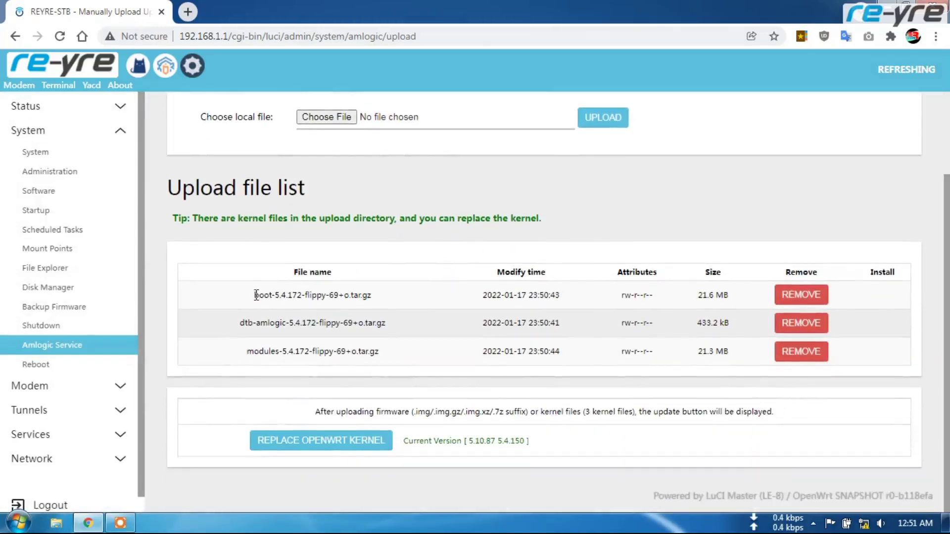
left_click_drag(256, 295, 401, 354)
left_click(402, 355)
left_click(358, 446)
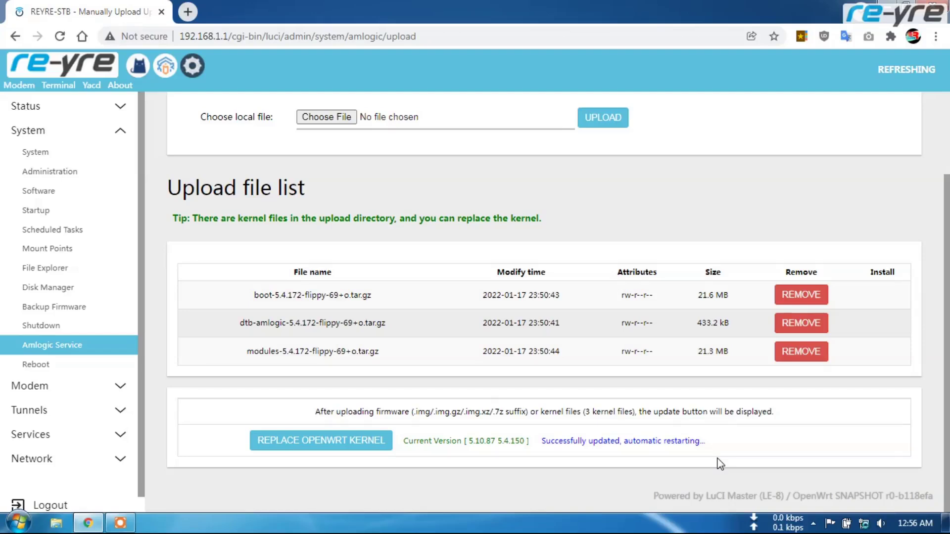
Check the available network connections and log back in to the router as root with the saved account password
left_click(864, 529)
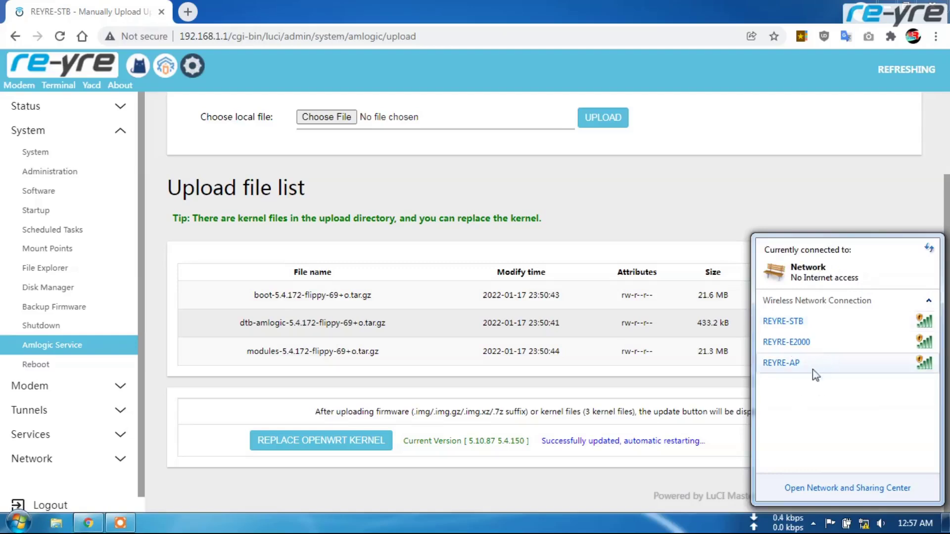
left_click(65, 68)
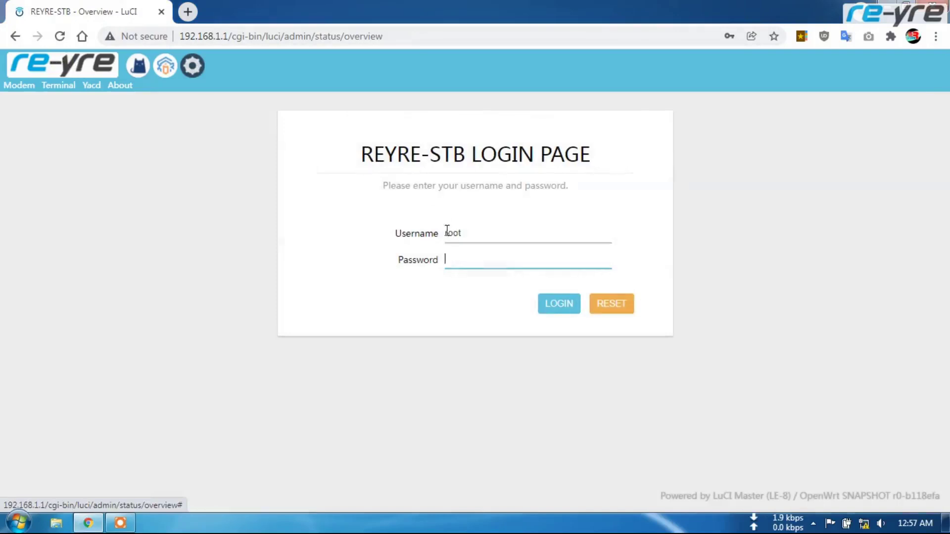
left_click(450, 257)
left_click(474, 289)
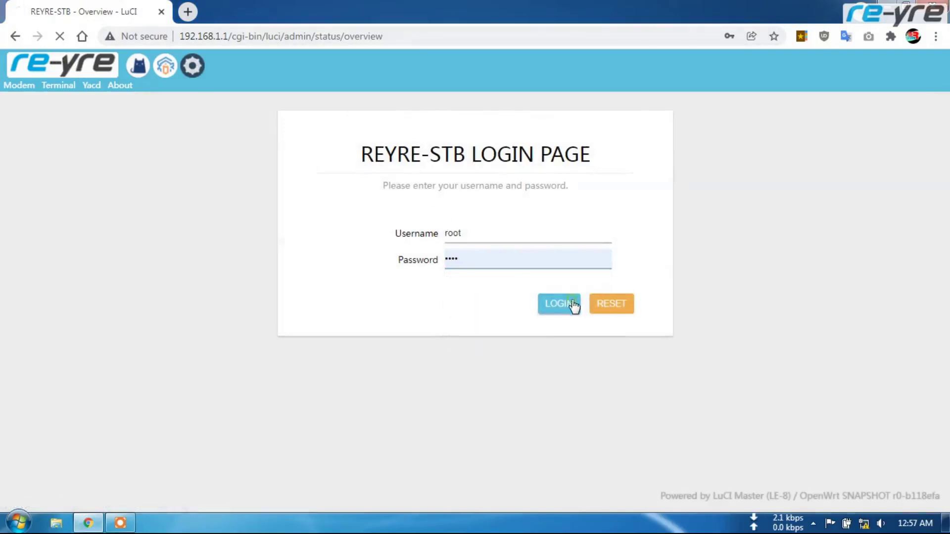
left_click(572, 304)
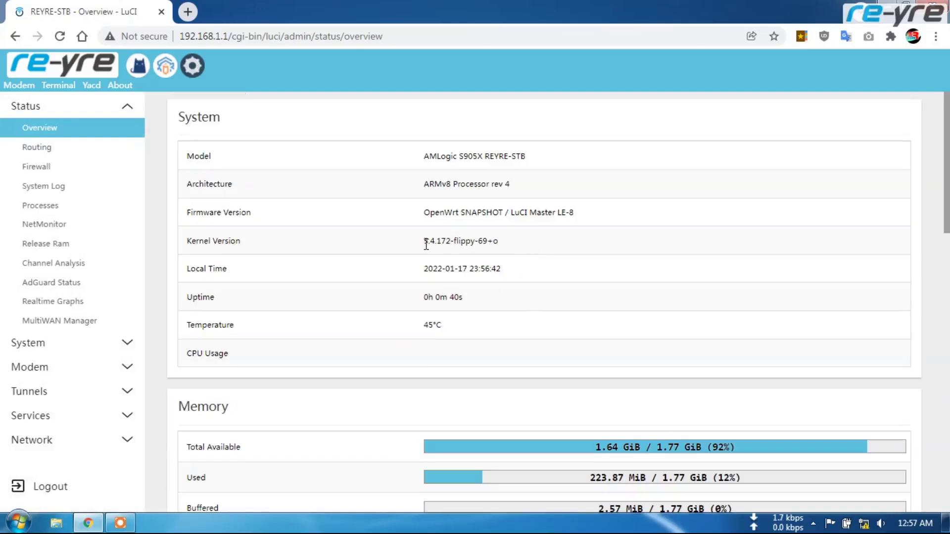
Check the kernel version on the status overview and in the router's terminal
left_click_drag(423, 241, 453, 243)
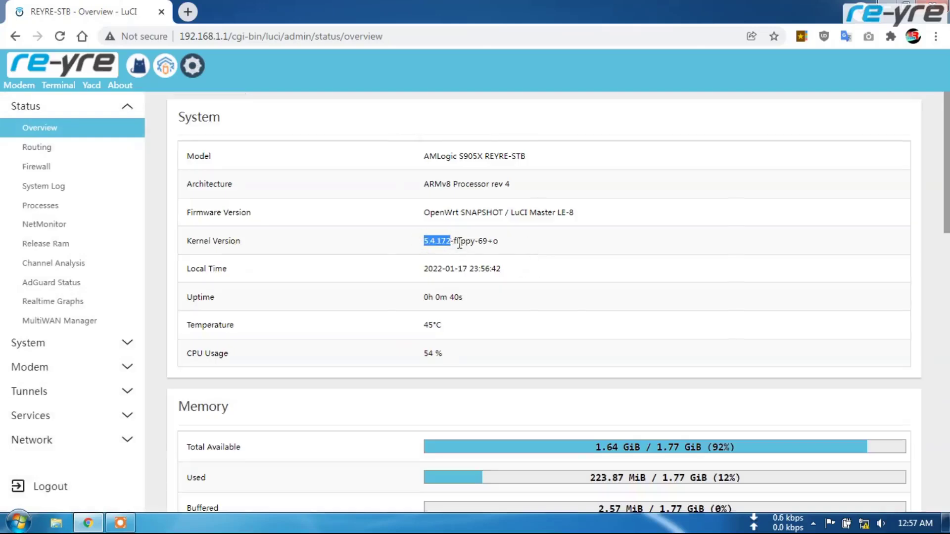
left_click(453, 243)
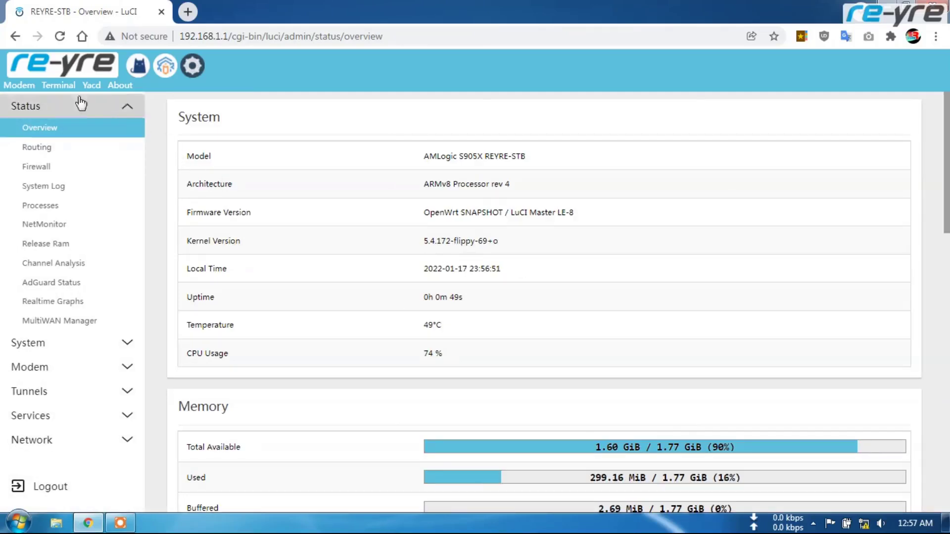
left_click(59, 91)
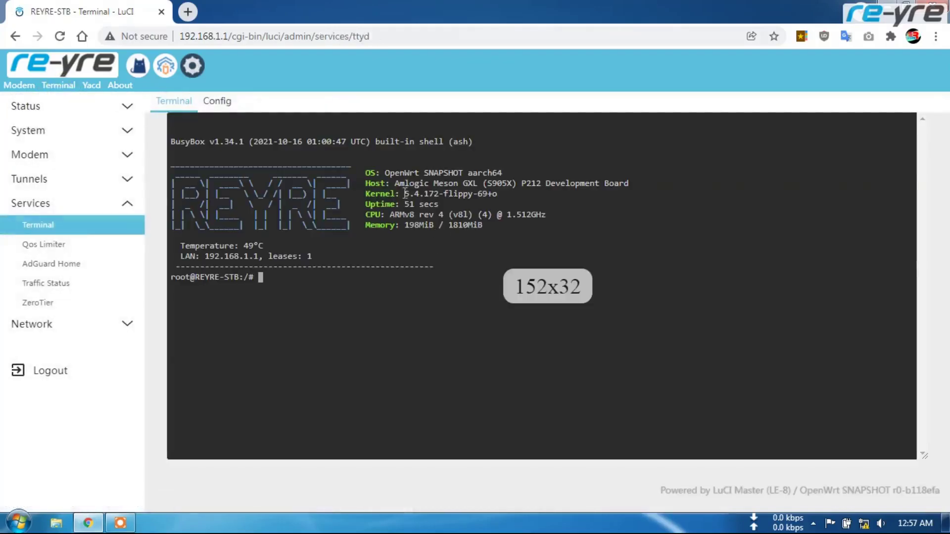
left_click_drag(405, 193, 439, 192)
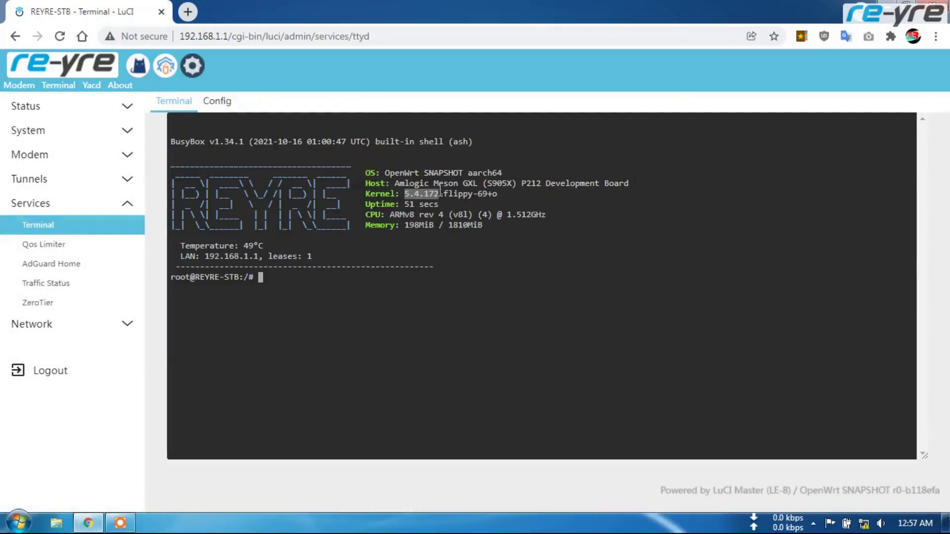
left_click(445, 189)
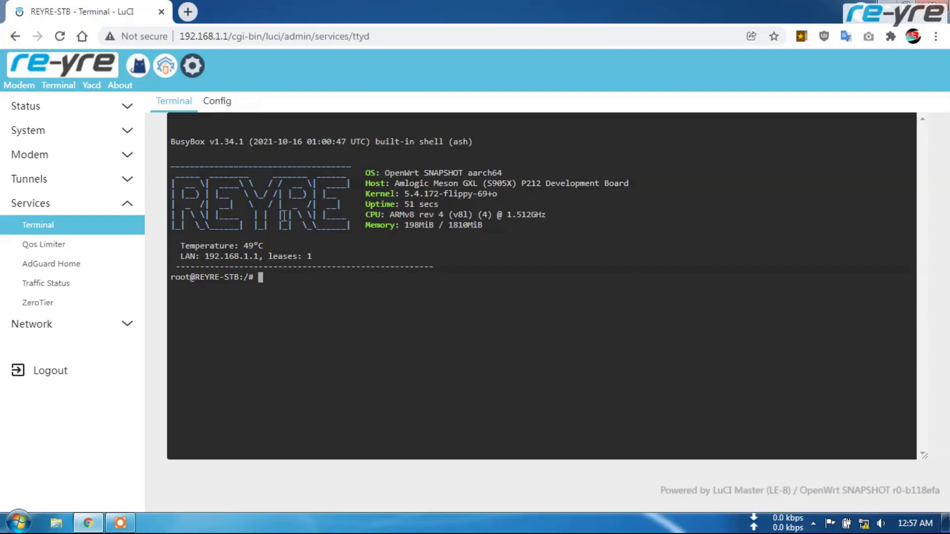
Return to the status overview and review the kernel version, memory, network and wireless information
left_click(65, 71)
left_click(531, 122)
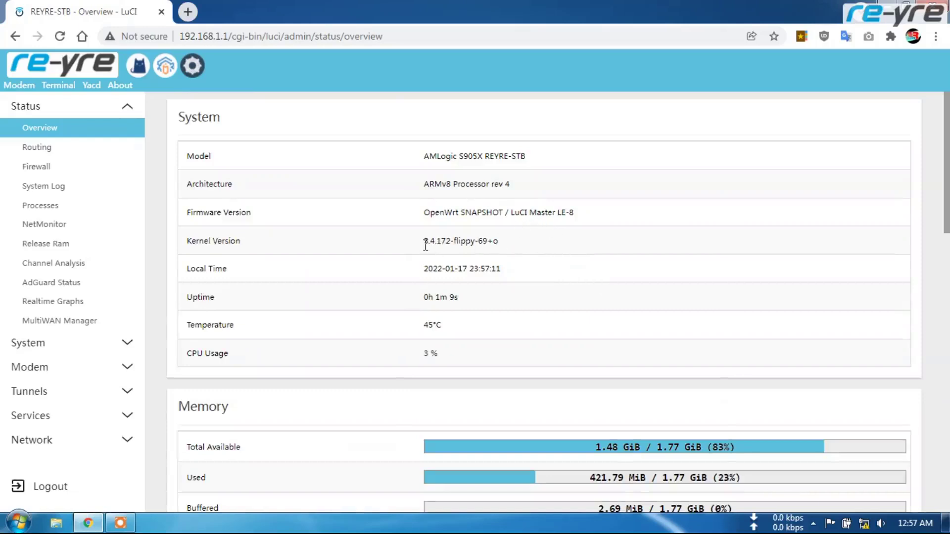
left_click_drag(424, 241, 500, 244)
left_click(517, 249)
scroll(527, 273, "down", 4)
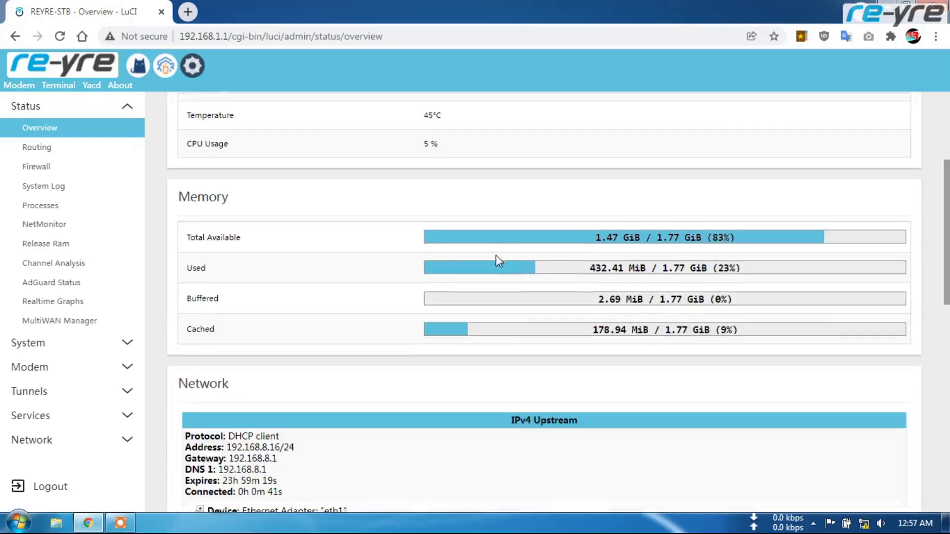
scroll(497, 258, "down", 11)
scroll(497, 245, "up", 6)
scroll(517, 249, "up", 8)
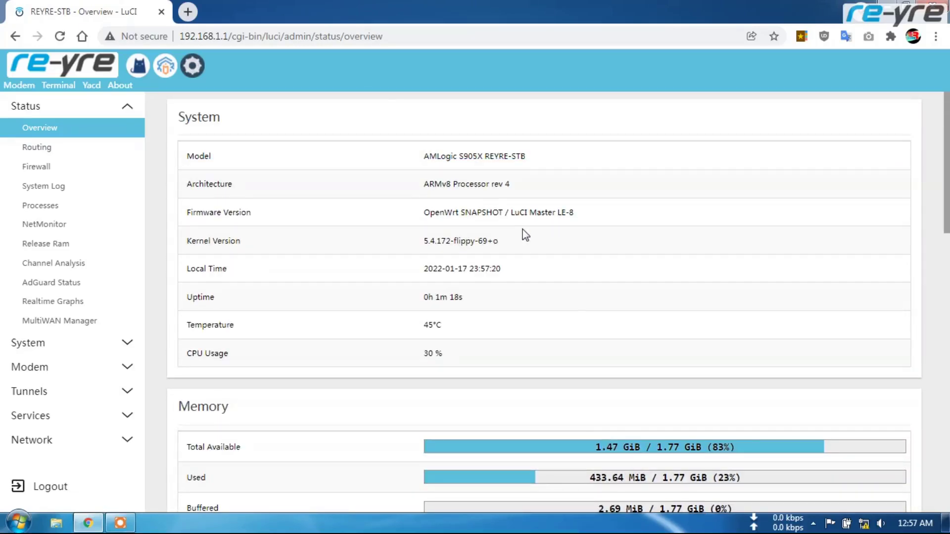
scroll(526, 236, "down", 15)
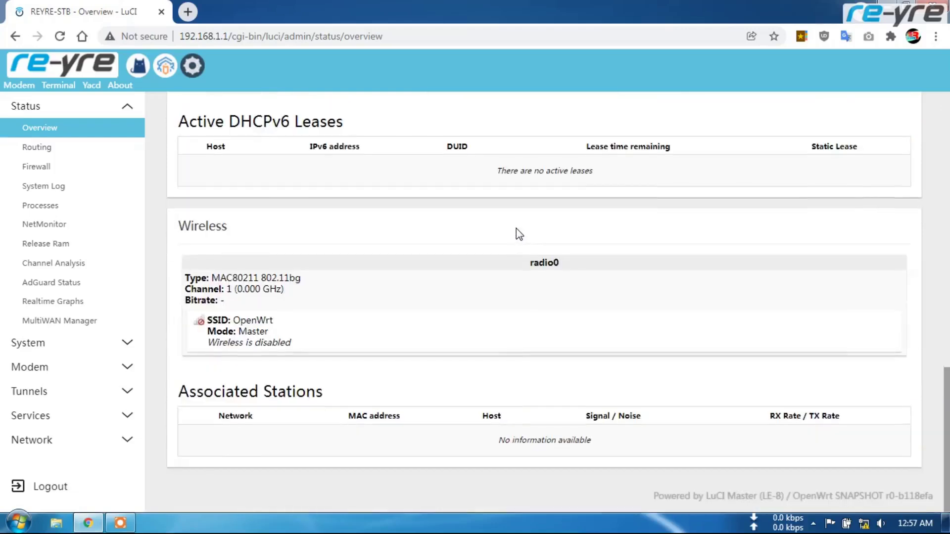
scroll(518, 233, "up", 15)
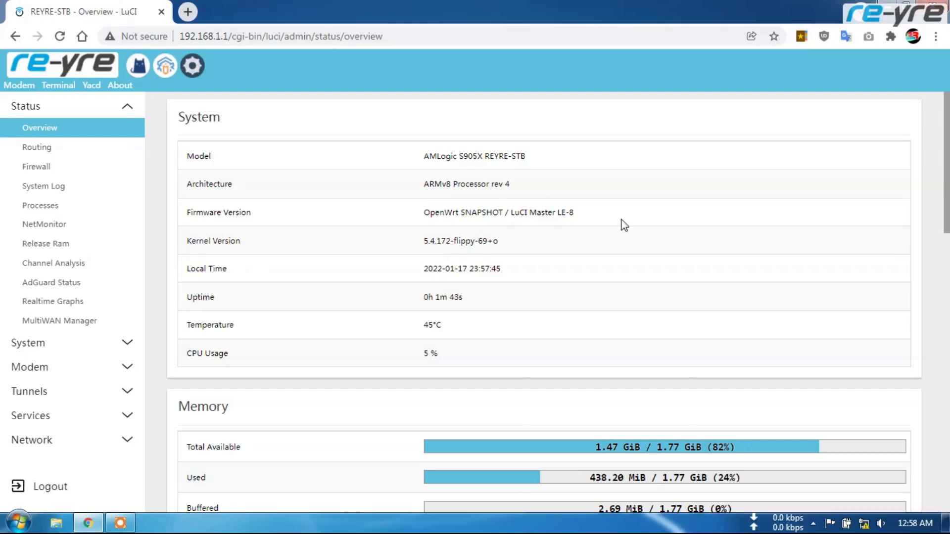
Open the Disk Manager and examine the unpartitioned space at the end of /dev/mmcblk1
left_click(66, 345)
left_click(62, 291)
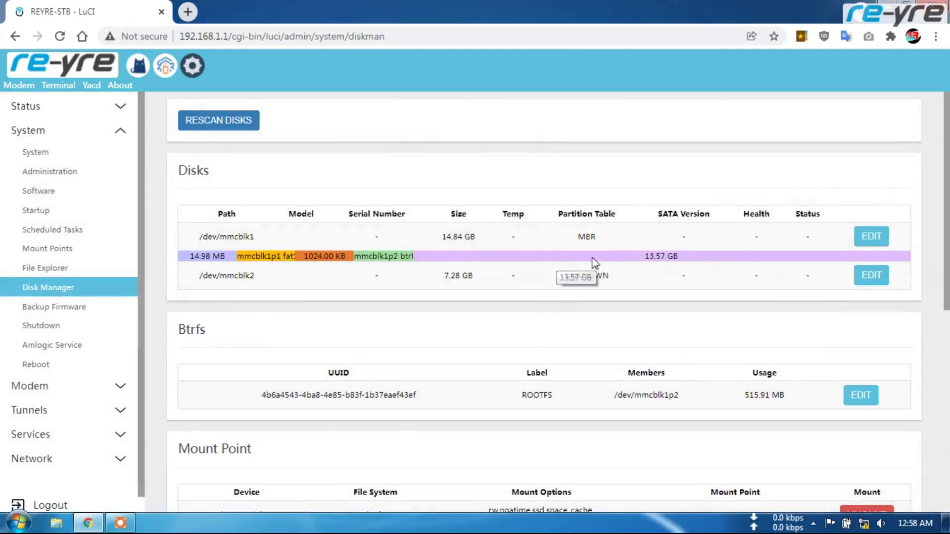
triple_click(648, 258)
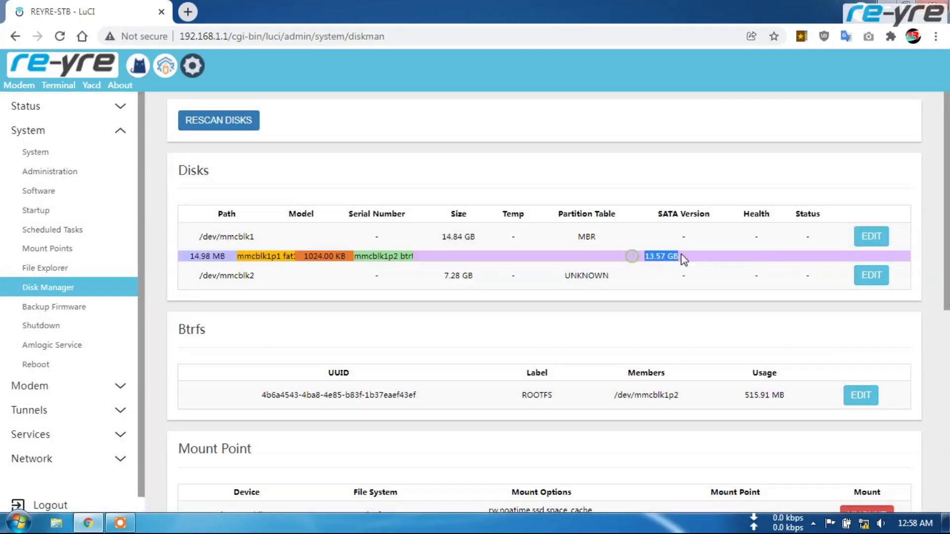